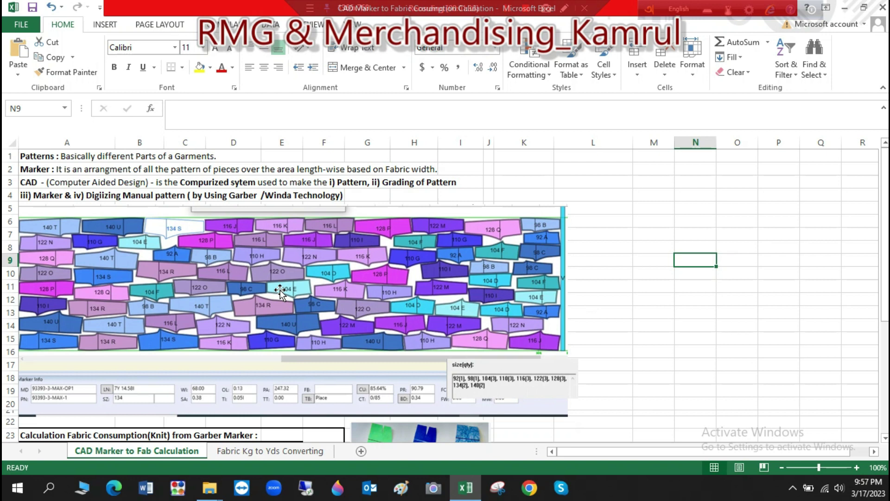
- Examine the CAD marker layout picture and its marker info above the knit fabric consumption calculation
scroll(280, 291, "down", 3)
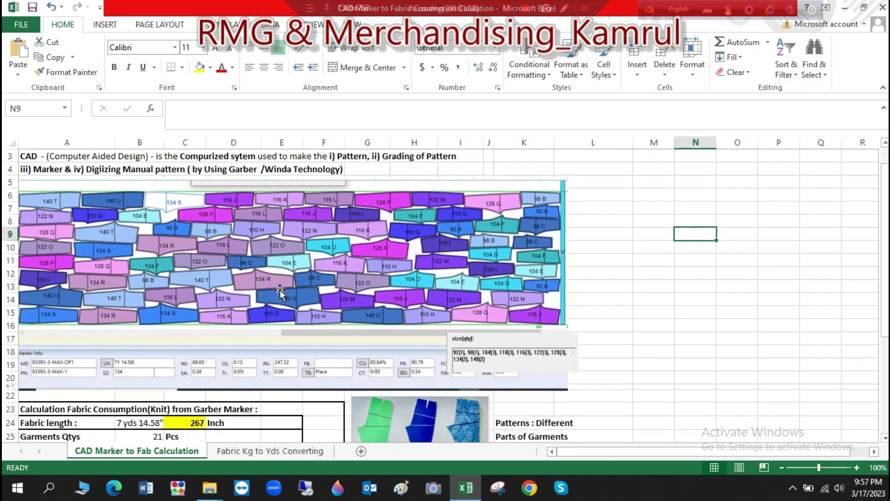
scroll(280, 291, "up", 3)
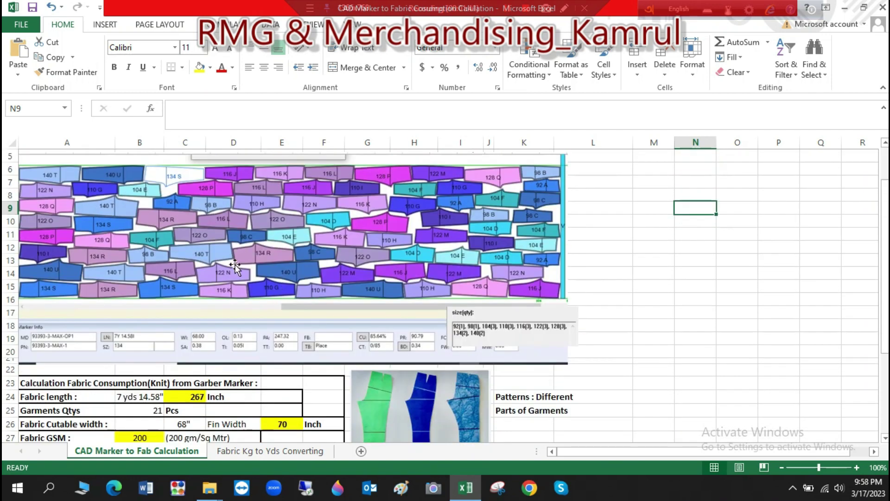
mouse_move(289, 272)
left_mouse_down()
mouse_move(382, 272)
mouse_move(249, 267)
left_mouse_up()
scroll(427, 255, "down", 3)
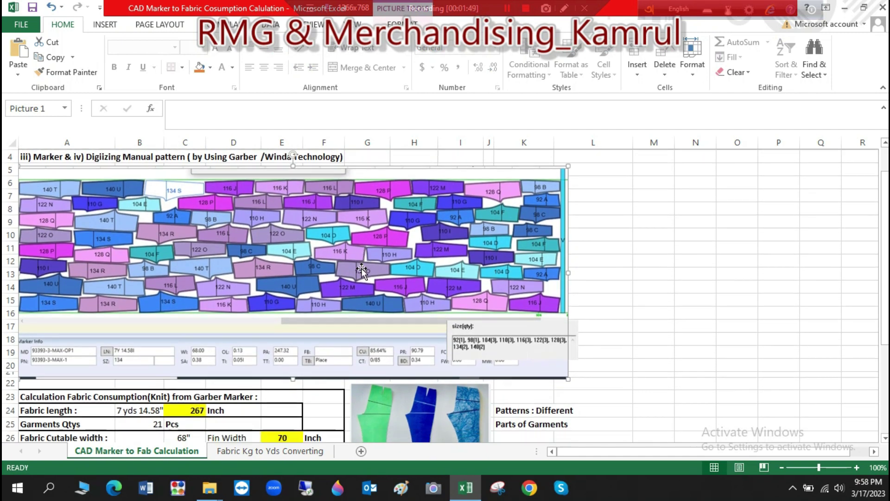
scroll(361, 271, "down", 2)
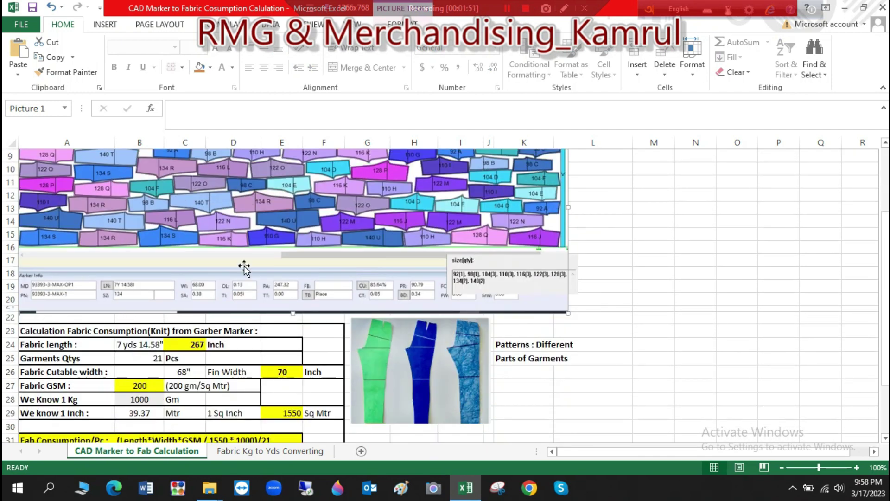
scroll(393, 277, "up", 3)
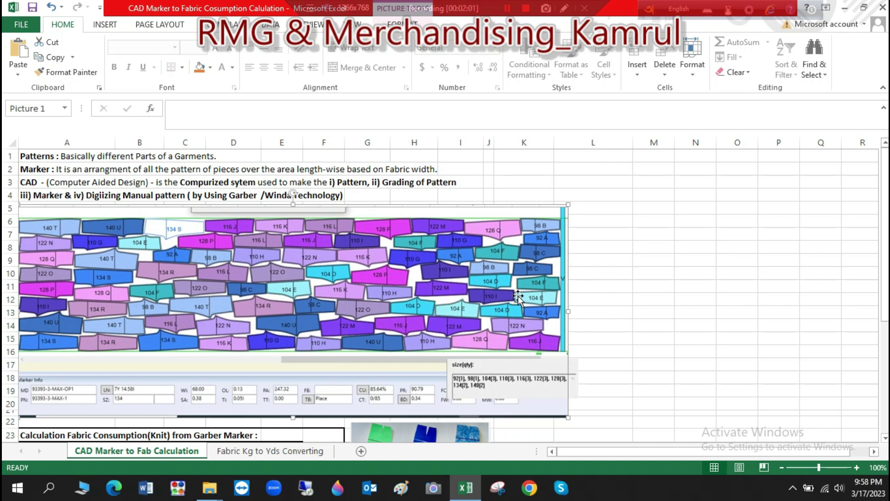
left_click_drag(882, 246, 883, 269)
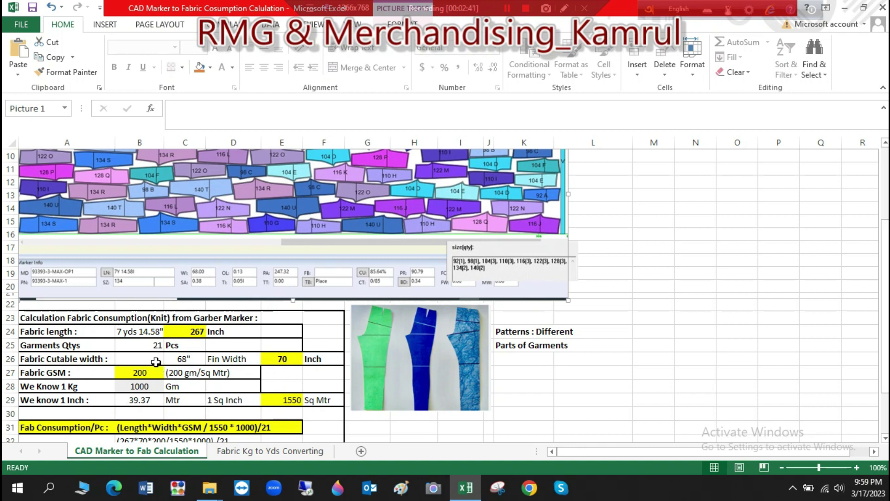
- Check the Garments Qtys value in B25 against the size quantities shown in the marker picture
left_click(149, 343)
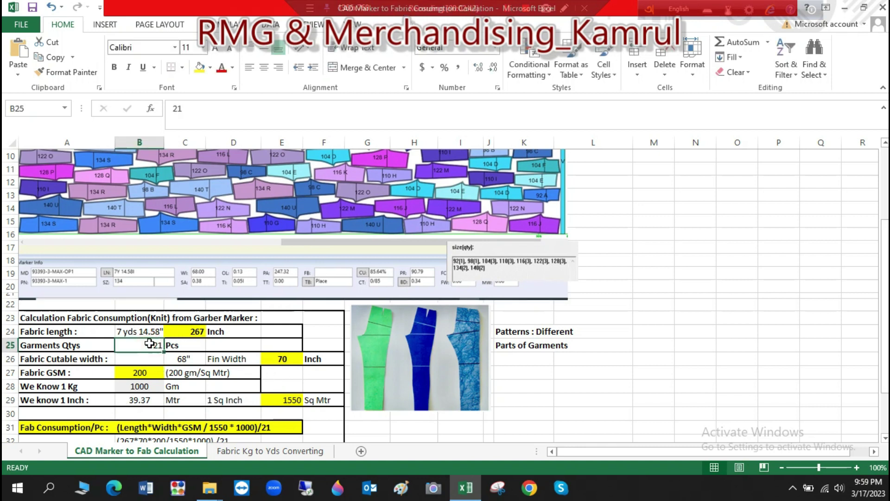
left_click_drag(880, 245, 874, 222)
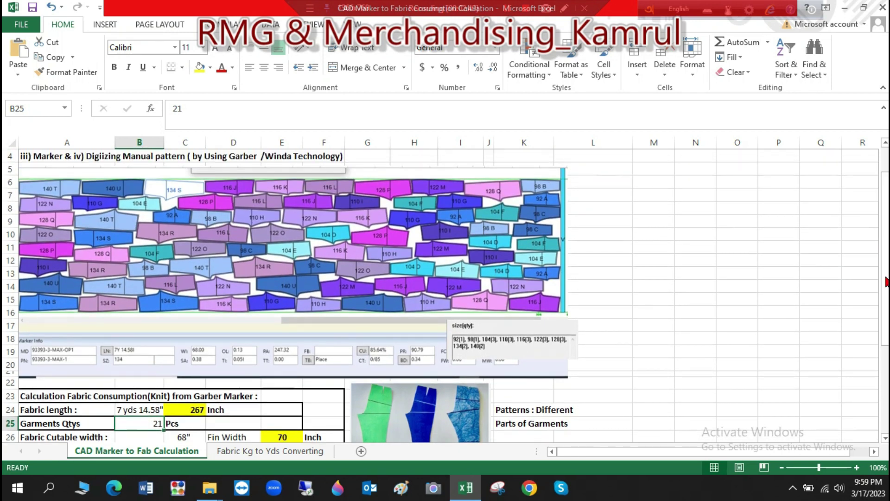
left_click_drag(882, 277, 883, 322)
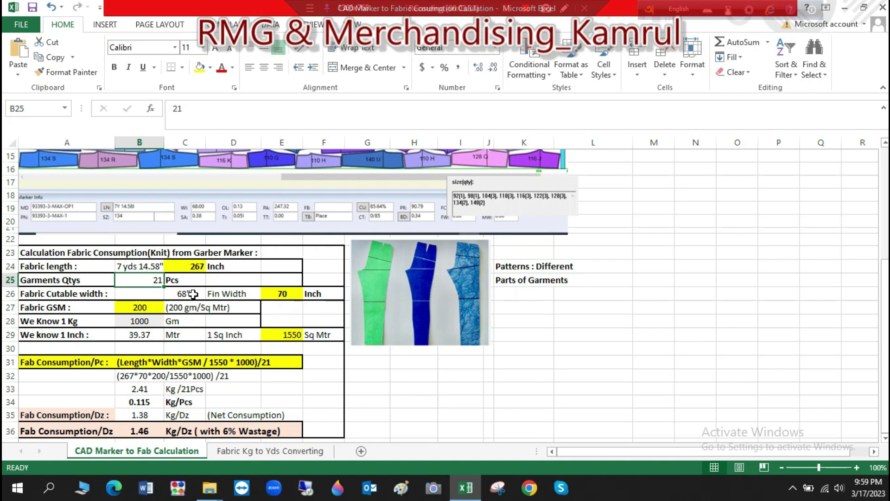
- Inspect the finished width formula in E26 and the fabric GSM entry in B27
left_click(282, 294)
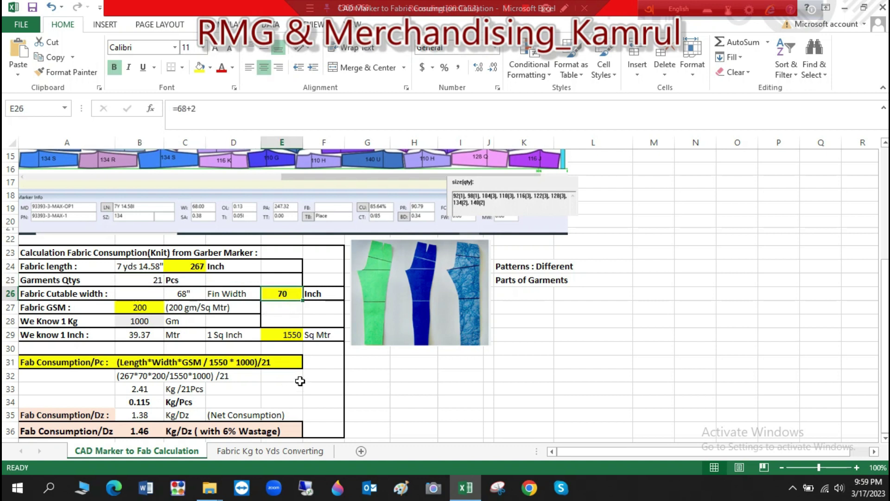
left_click(280, 296)
left_click_drag(884, 266, 868, 295)
left_click(126, 310)
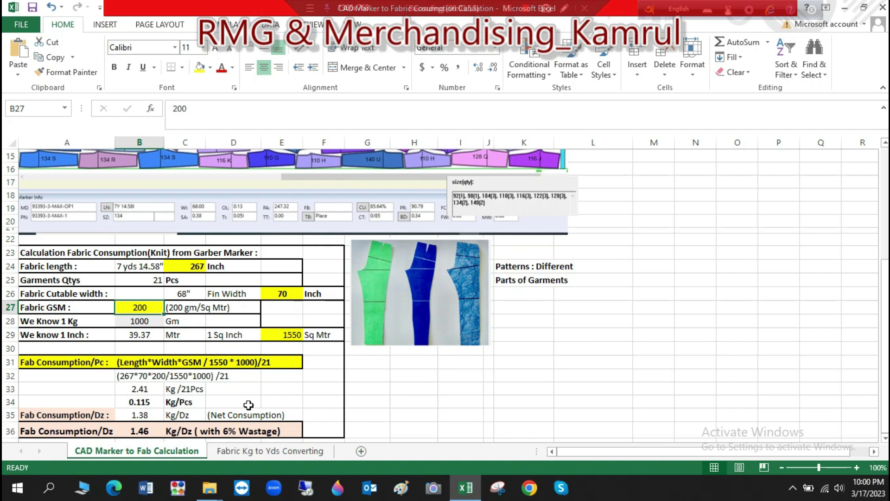
- Review the kilogram-to-gram and inch-to-metre conversions in rows 28 and 29, including the square conversion formula in E29
left_click(128, 323)
left_click(142, 333)
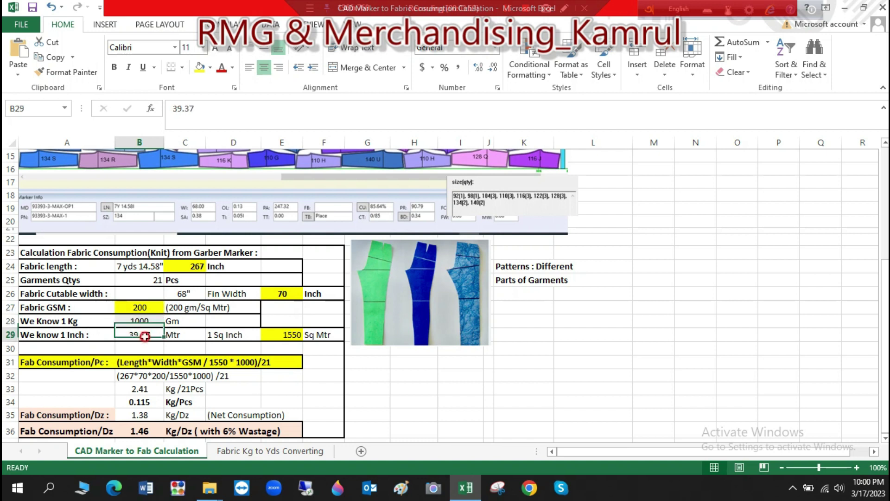
left_click(98, 326)
left_click(124, 324)
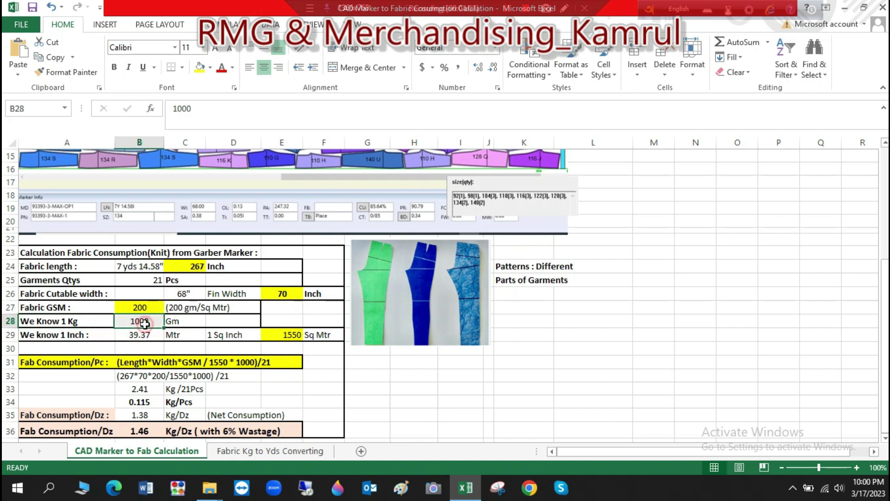
left_click(100, 324)
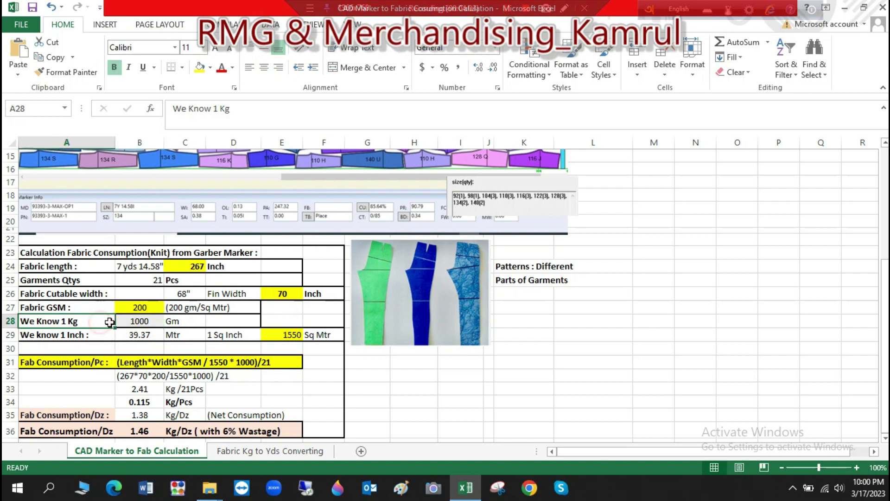
left_click(119, 323)
left_click(107, 335)
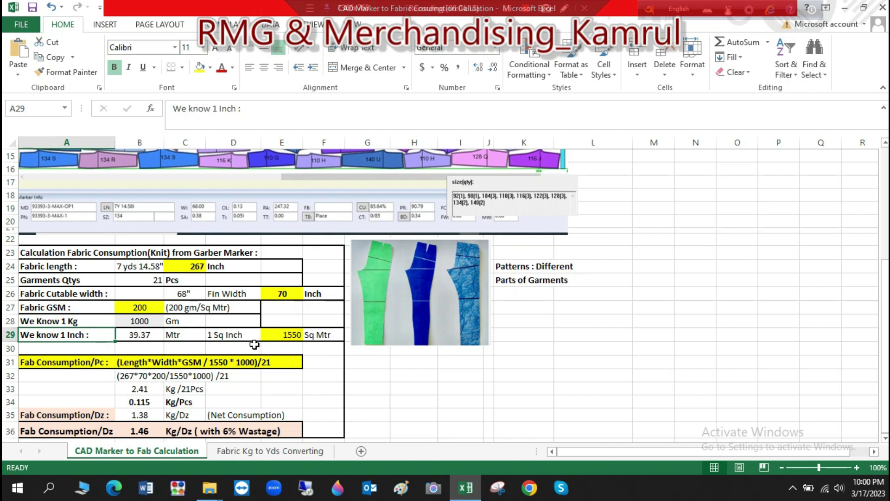
left_click(278, 334)
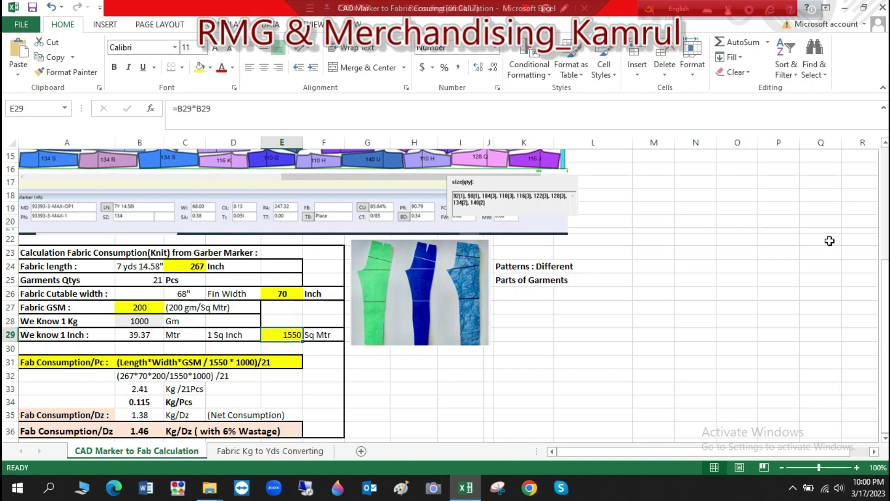
- Read through the Fab Consumption/Pc formula in row 31, from its label to the division by garment quantity
left_click_drag(888, 274, 886, 273)
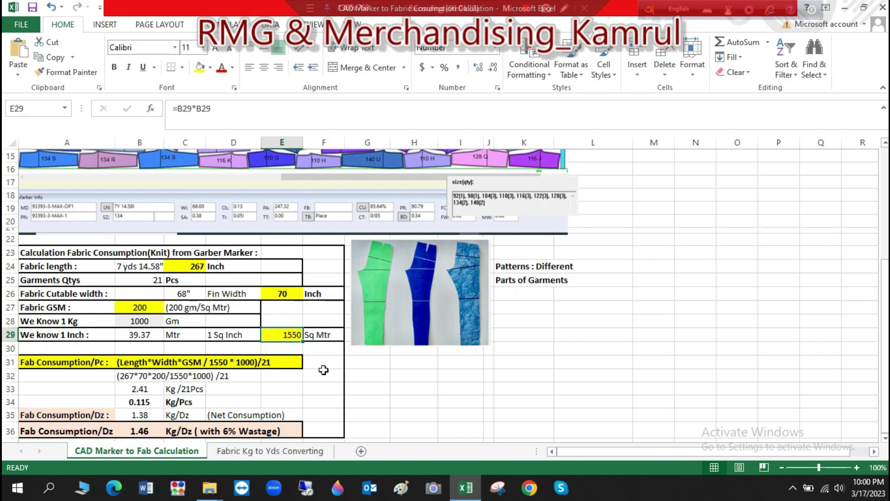
left_click(25, 362)
left_click(136, 366)
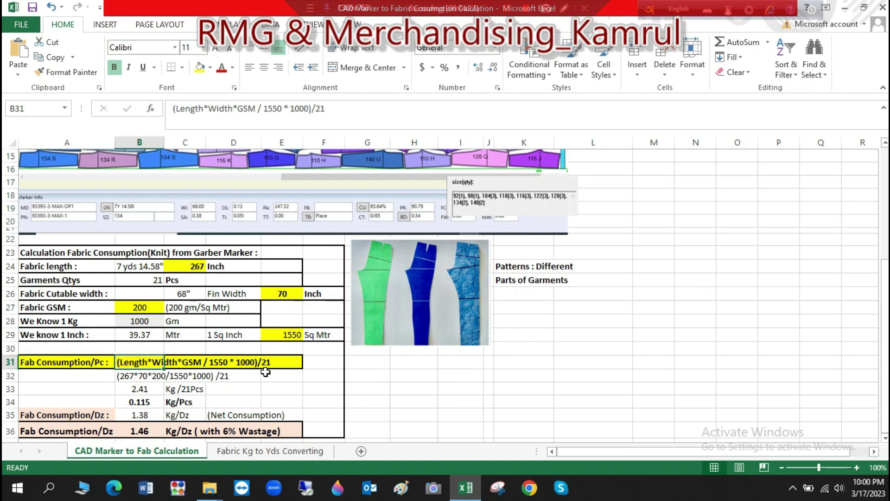
left_click(276, 363)
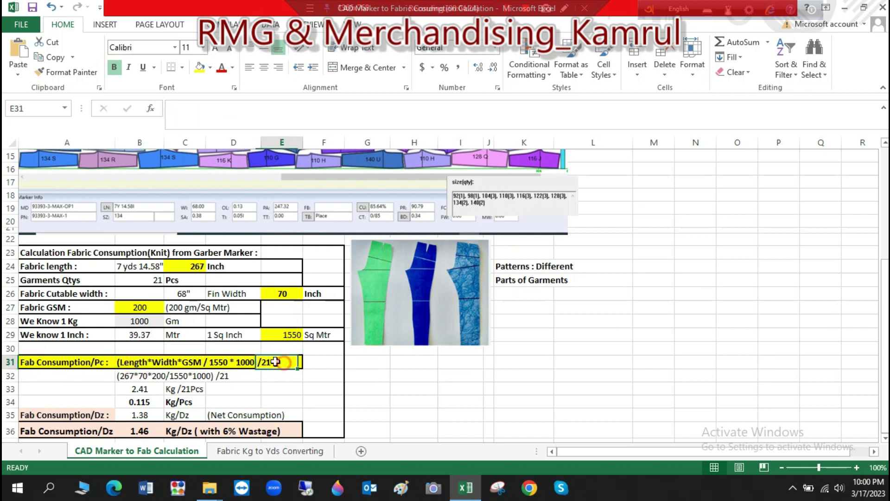
left_click(40, 363)
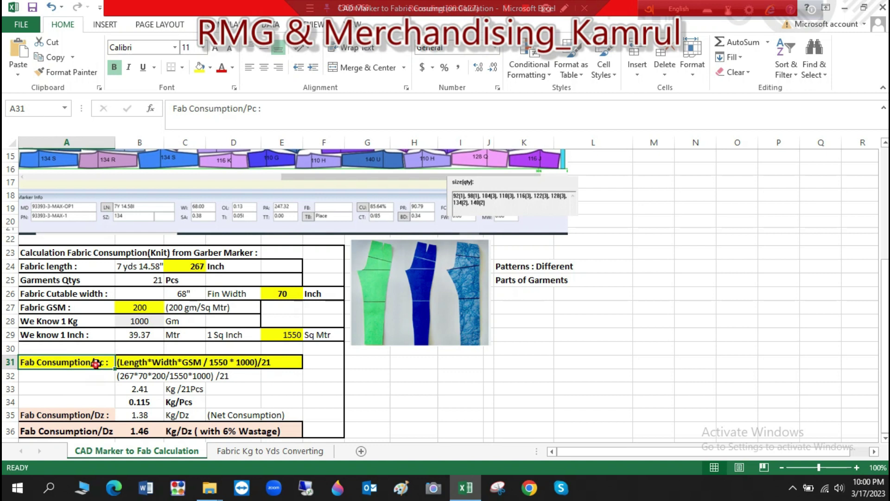
left_click(128, 366)
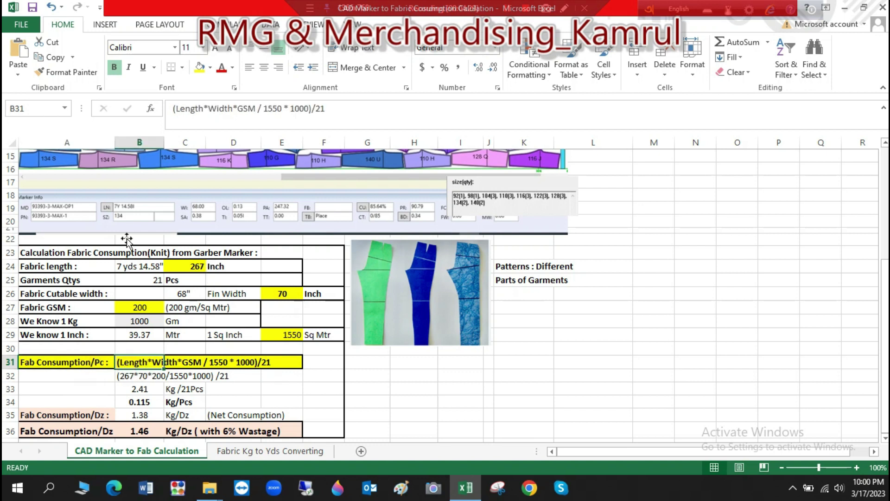
left_click(167, 365)
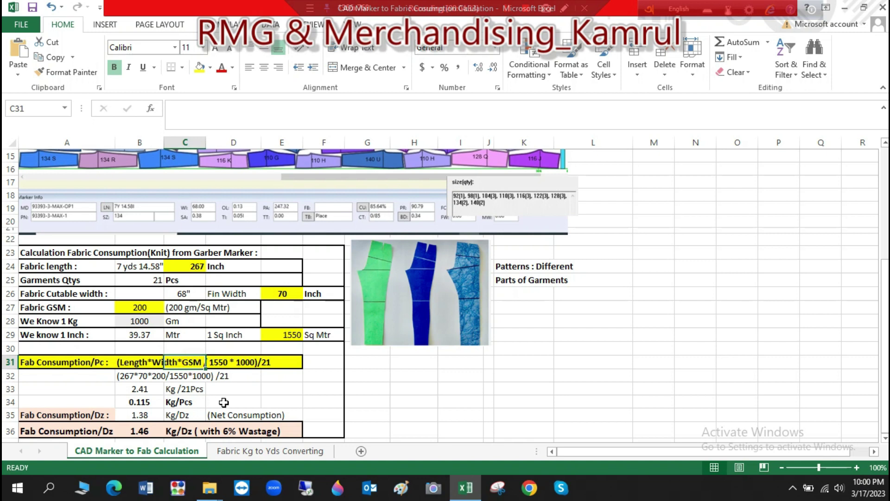
left_click(366, 388)
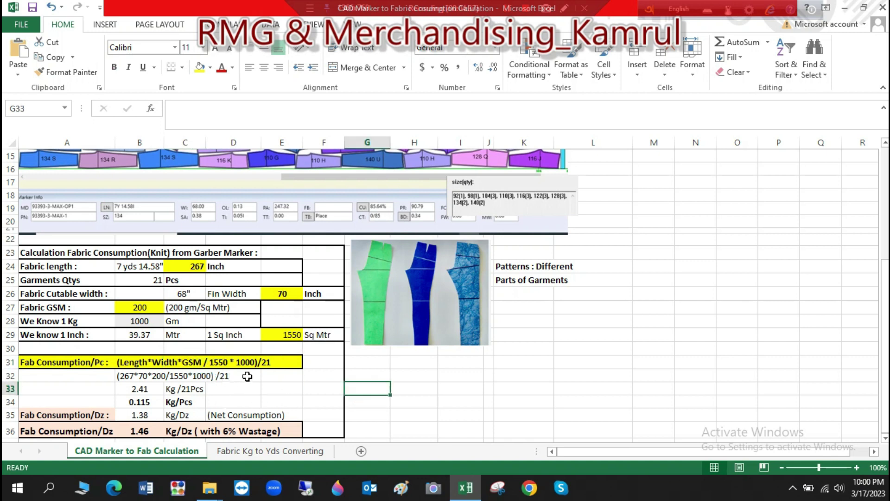
- Check the formula's source values: grams per kilogram, garment quantity, fabric length in C24 and finished width in E26
left_click(148, 323)
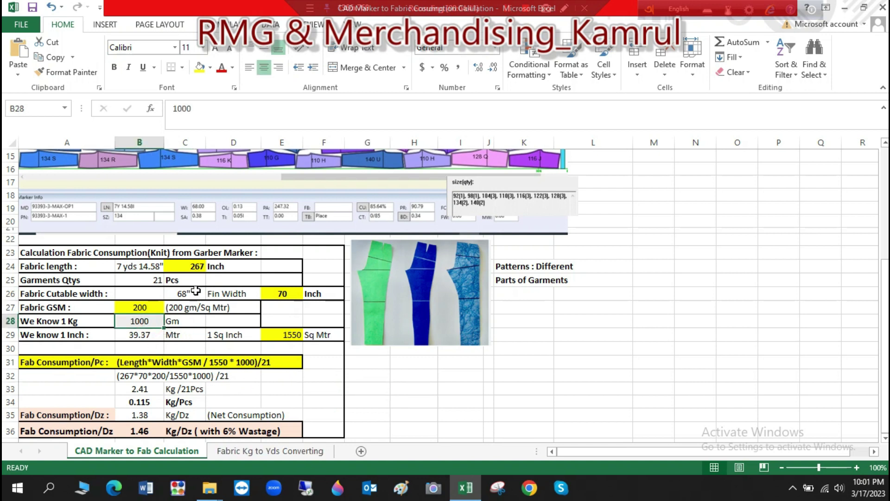
left_click(155, 281)
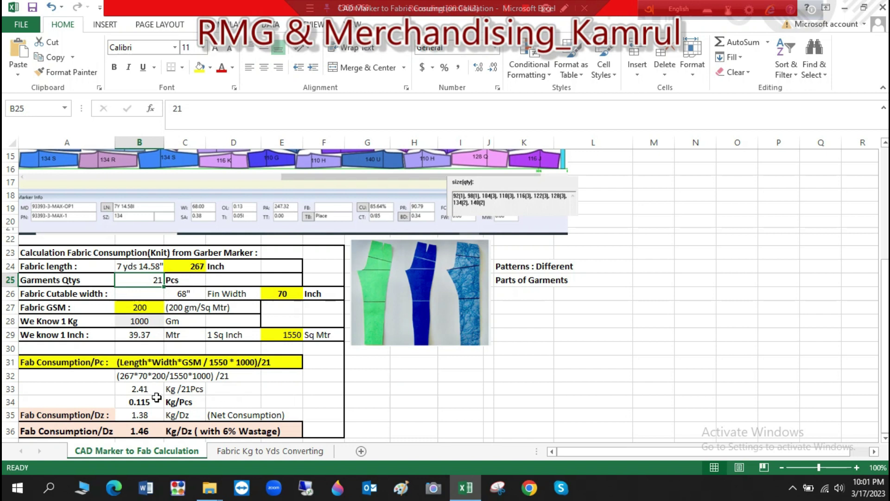
left_click(454, 392)
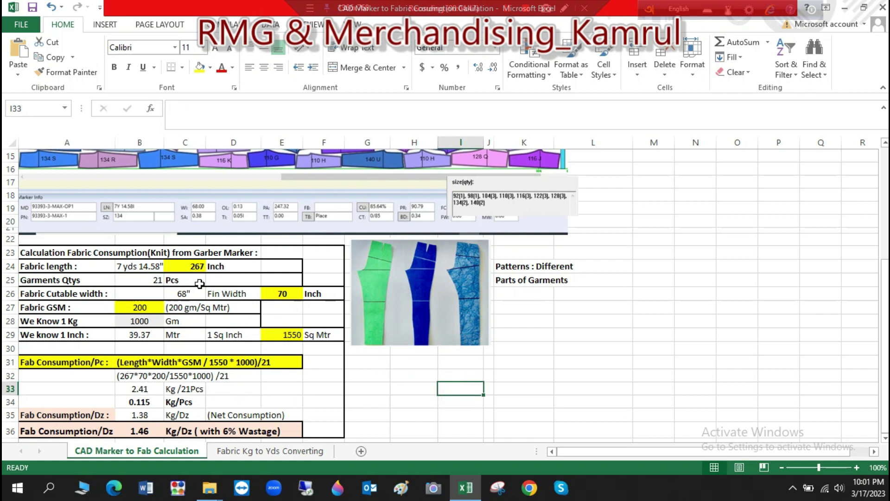
left_click(203, 268)
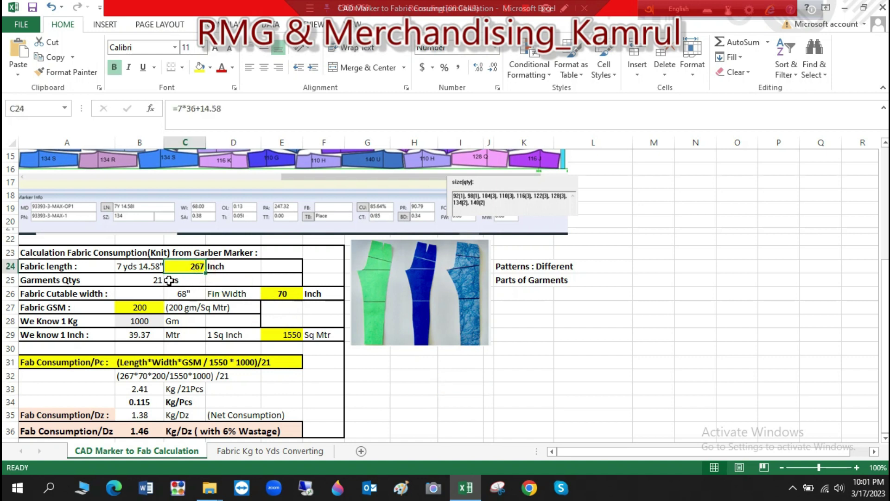
left_click(276, 293)
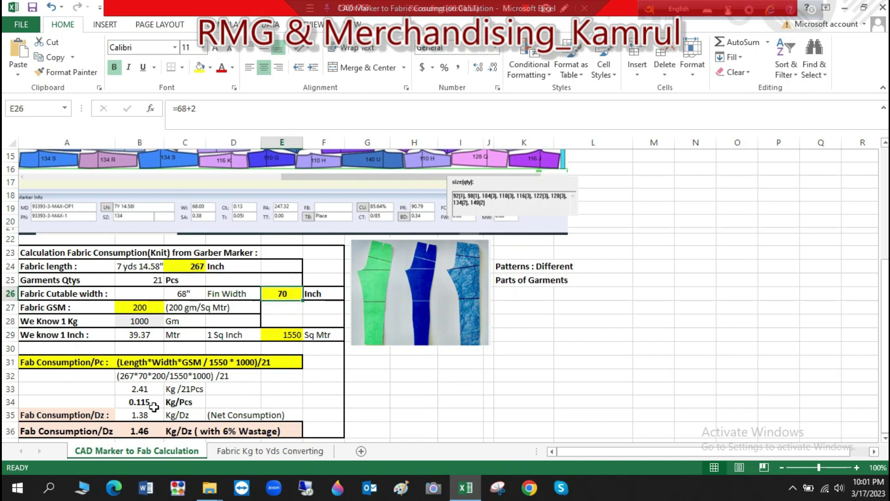
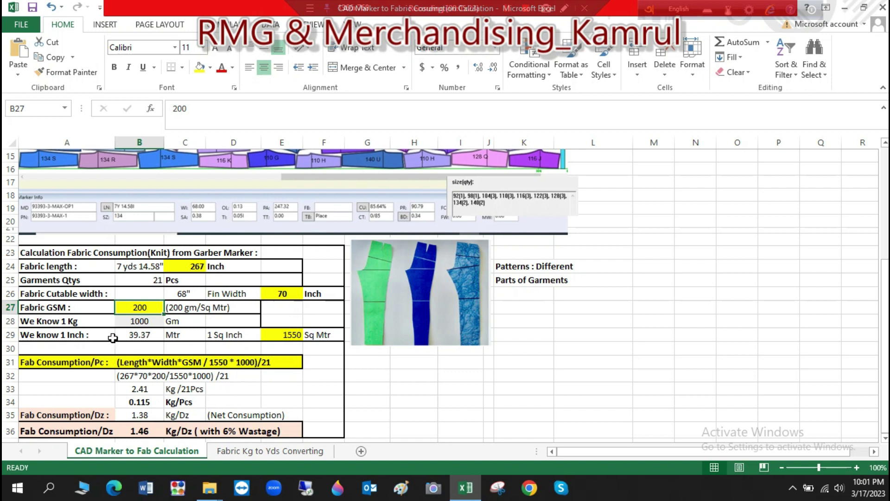
- Compare the square conversion in D29:E29 with the GSM unit in row 27 and the kilogram conversion in row 28
left_click(219, 335)
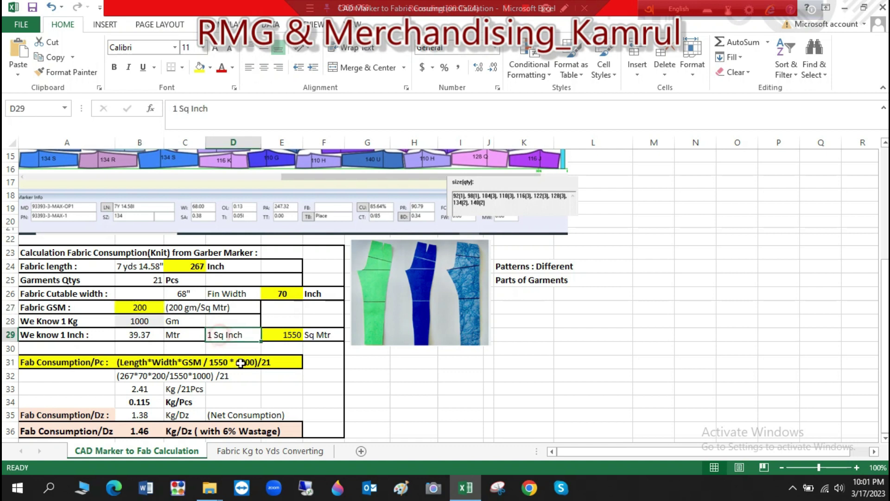
left_click(280, 335)
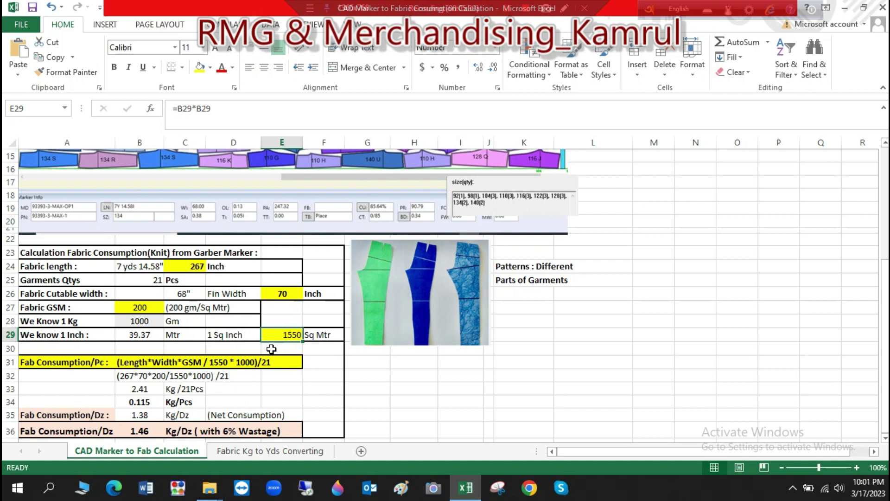
left_click(229, 333)
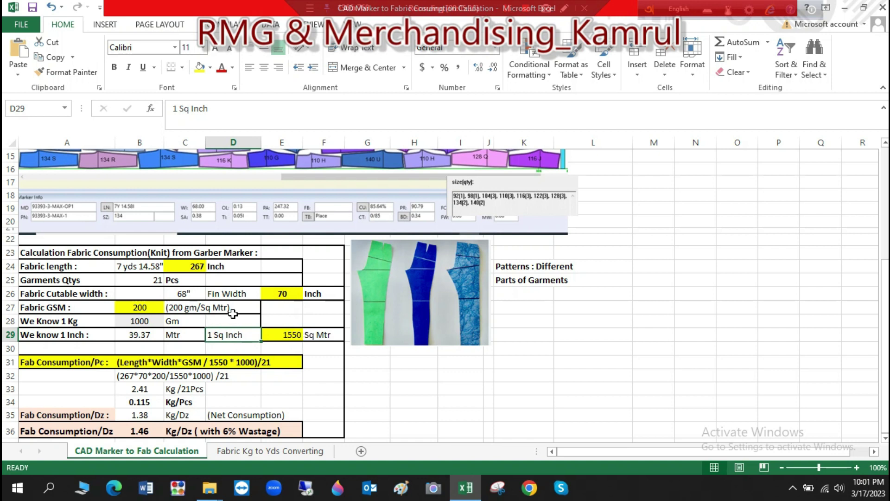
left_click(123, 322)
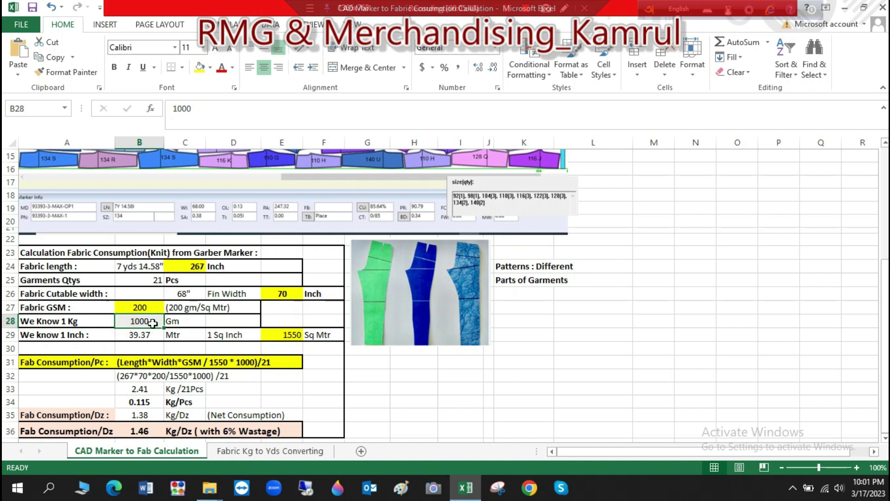
left_click(82, 321)
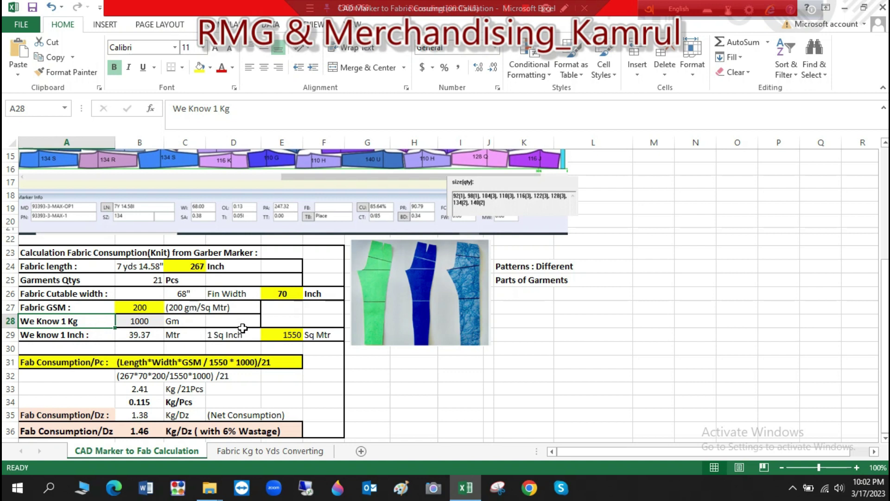
left_click(200, 307)
left_click(99, 320)
- Review the fabric weight for all garments in row 33 and the per-piece formula in B34, referring back to the marker
left_click(144, 389)
left_click(204, 392)
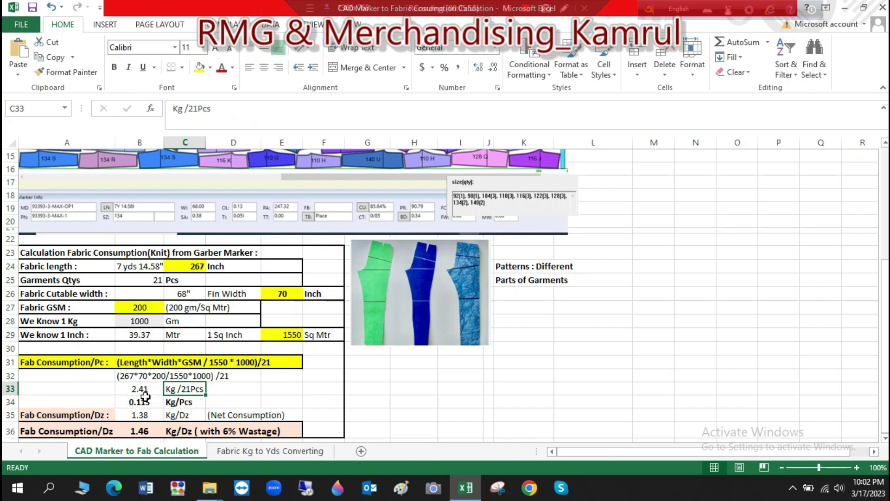
left_click(144, 402)
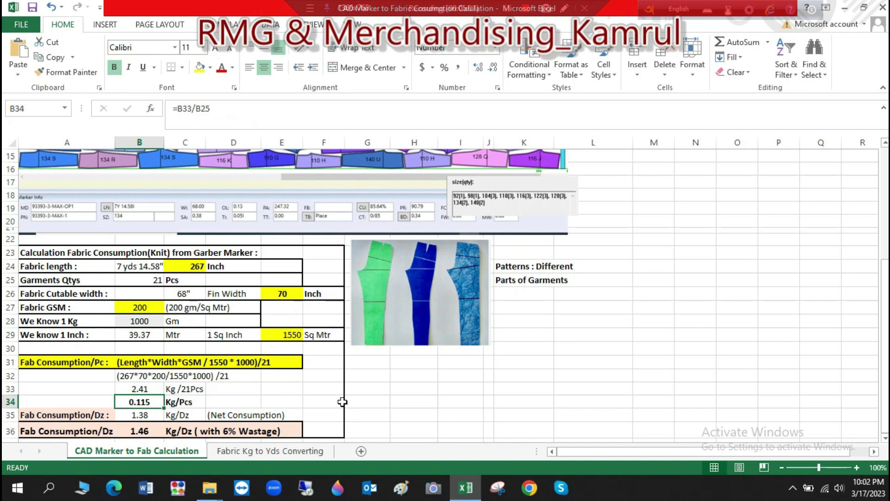
scroll(342, 402, "up", 4)
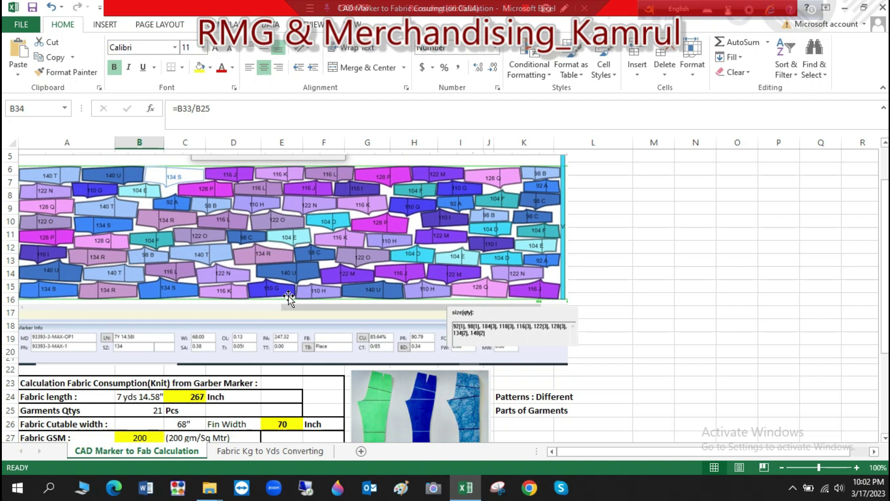
scroll(288, 296, "down", 4)
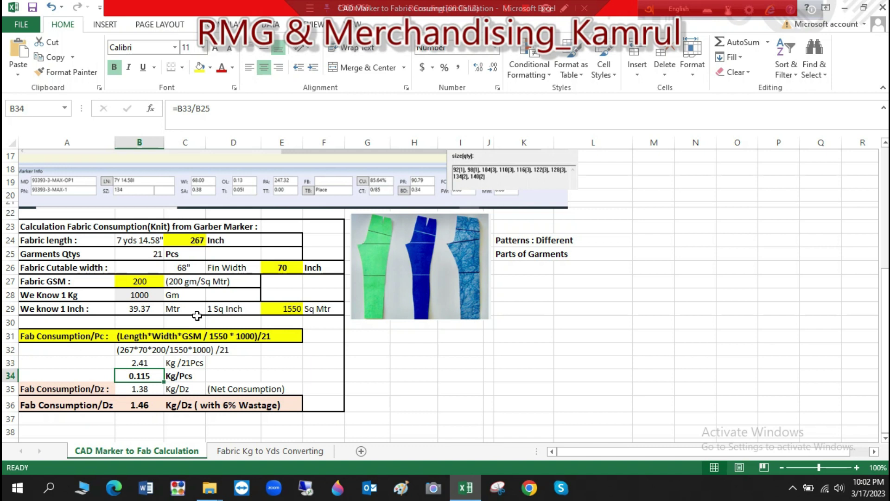
- Inspect the per-dozen consumption formula in B35 and its net consumption label in D35
left_click(143, 387)
double_click(143, 388)
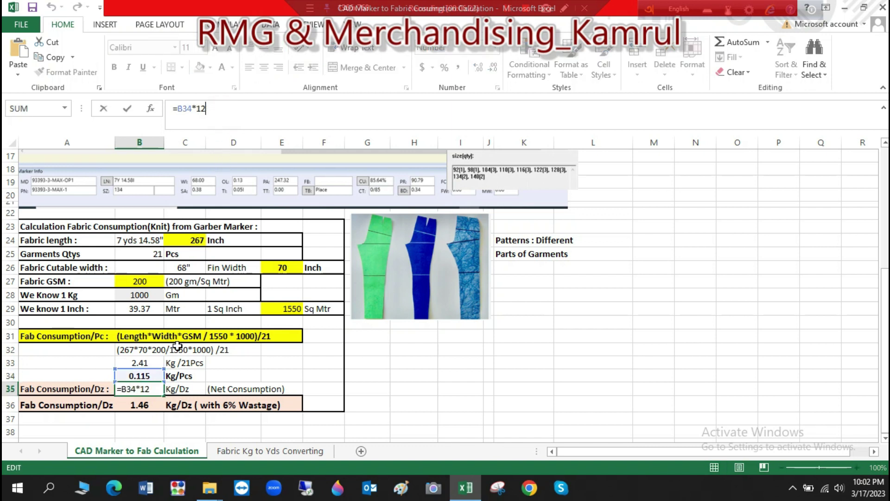
left_click(280, 373)
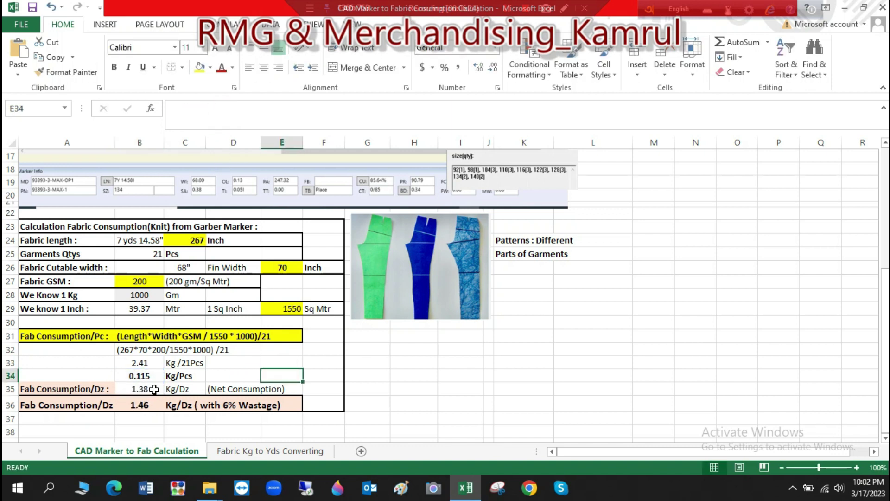
left_click(228, 392)
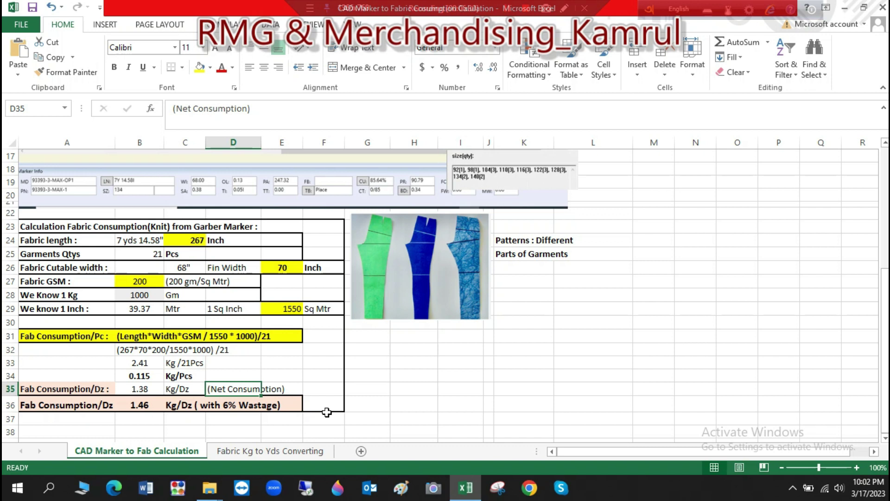
- Examine the per-dozen consumption with wastage in row 36, including the formula in B36
left_click(444, 388)
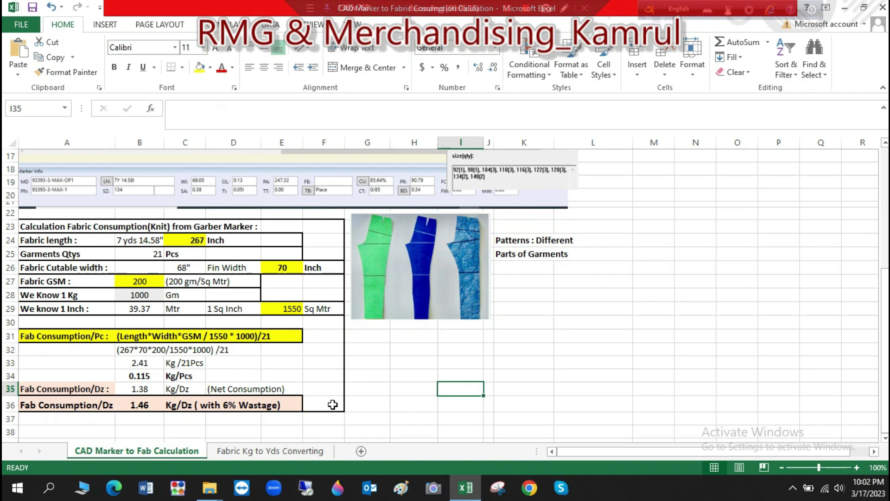
left_click(233, 406)
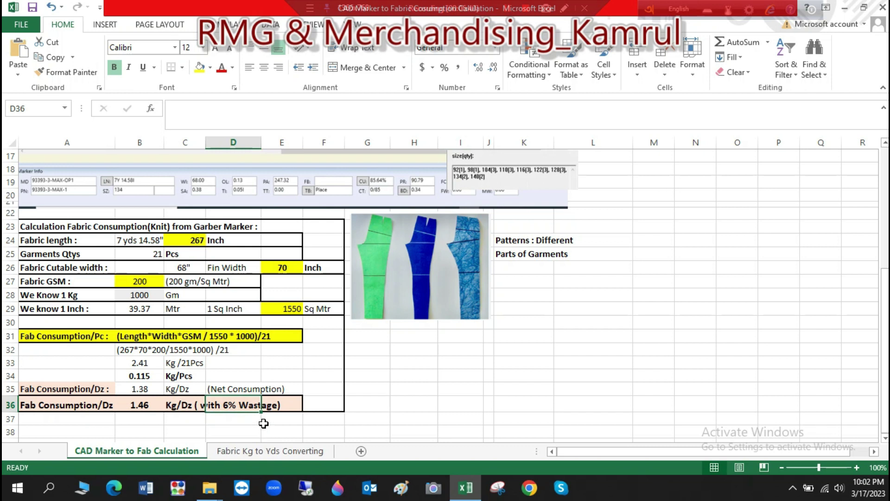
left_click(149, 405)
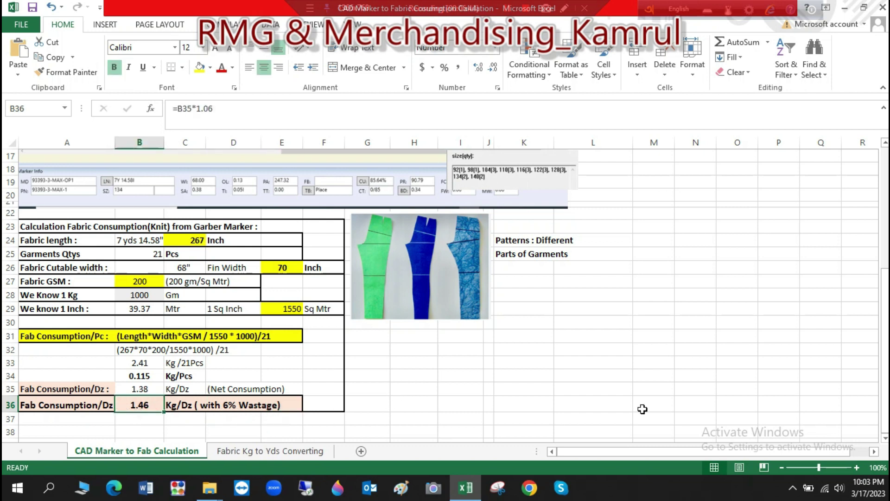
- Compare the CAD marker image and its marker info with the consumption calculation in rows 23 to 36 as a recap
scroll(642, 409, "up", 5)
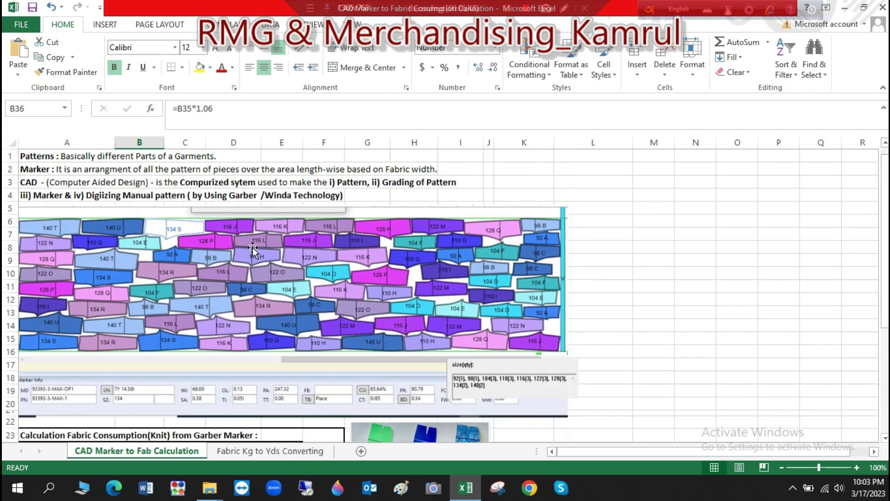
scroll(357, 361, "down", 5)
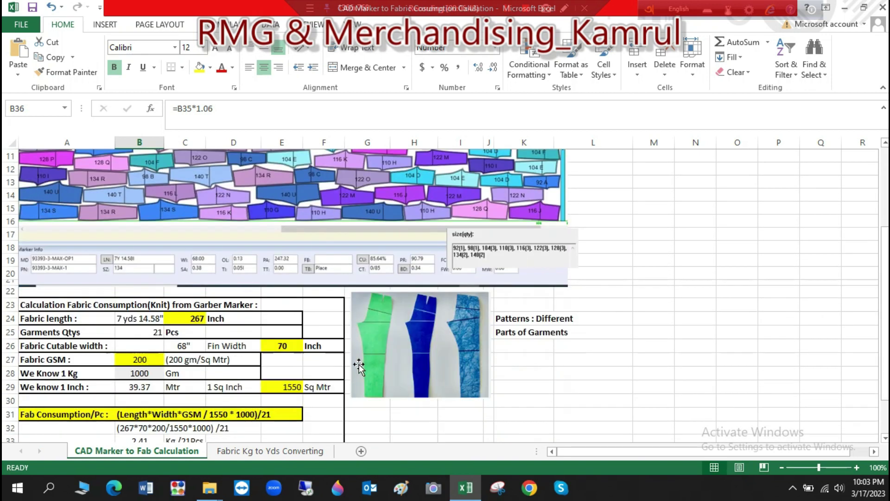
scroll(305, 344, "down", 2)
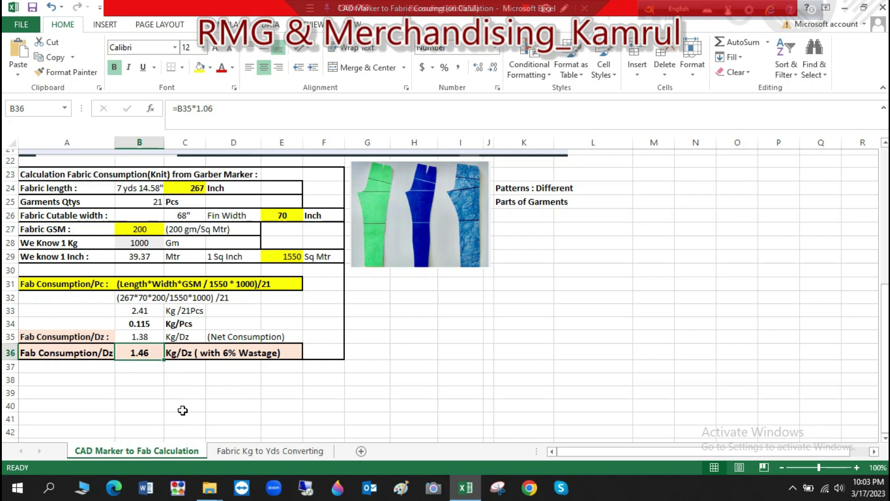
scroll(183, 410, "up", 3)
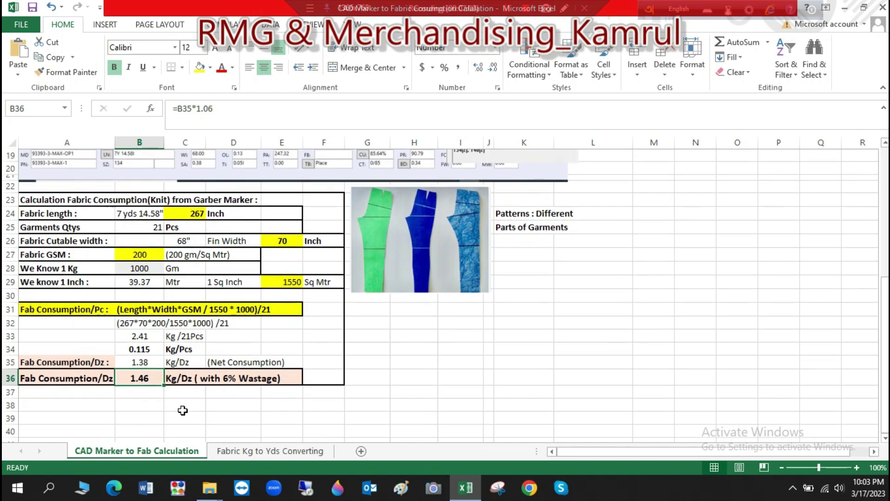
scroll(182, 410, "up", 2)
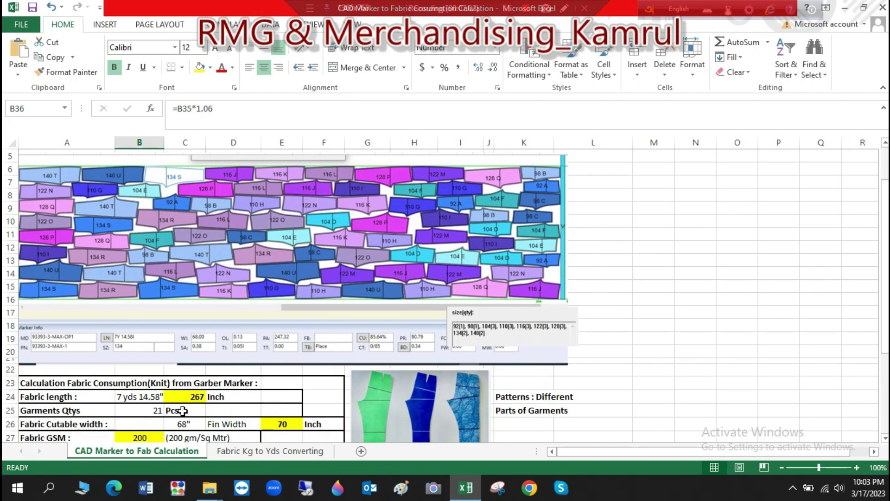
scroll(200, 409, "down", 1)
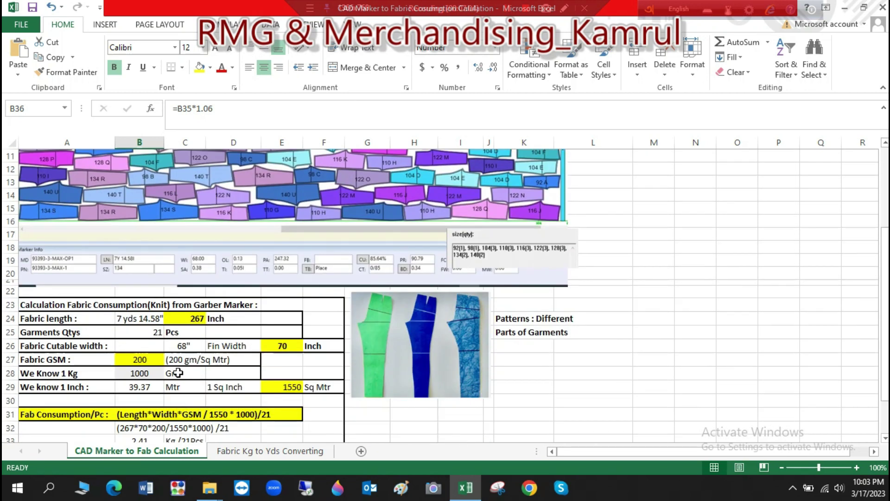
scroll(178, 372, "up", 2)
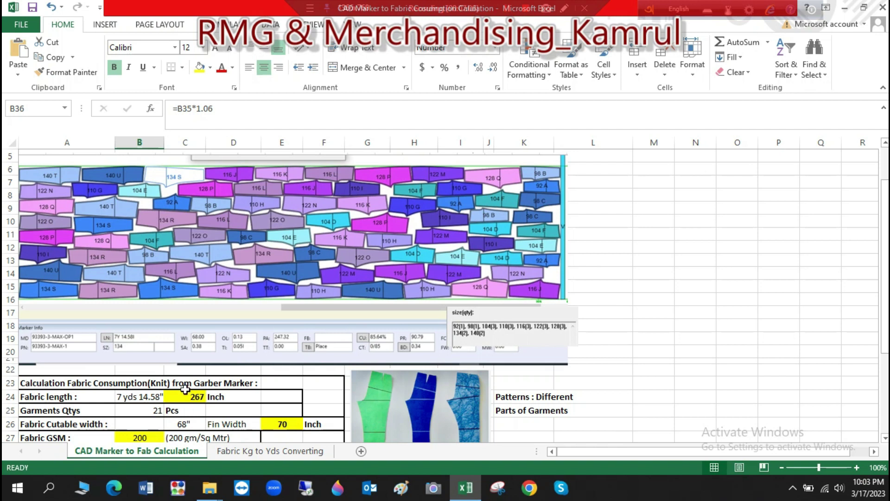
scroll(309, 421, "down", 2)
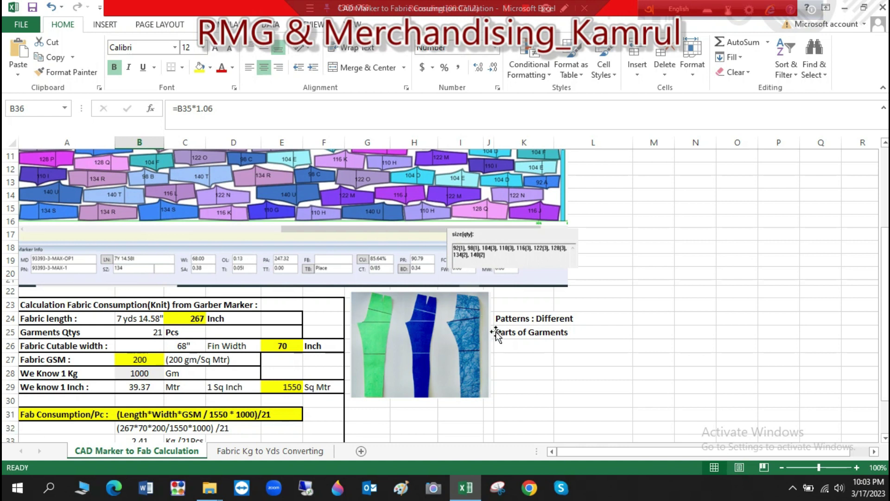
scroll(510, 338, "up", 1)
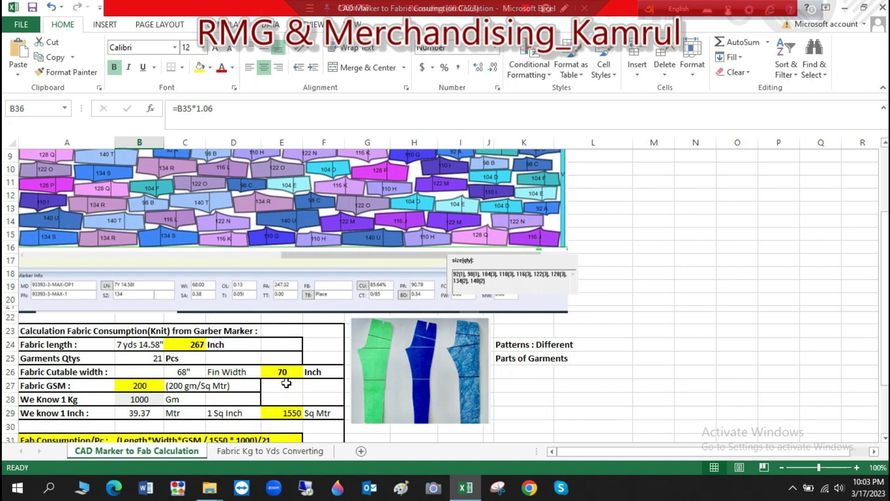
scroll(236, 325, "down", 2)
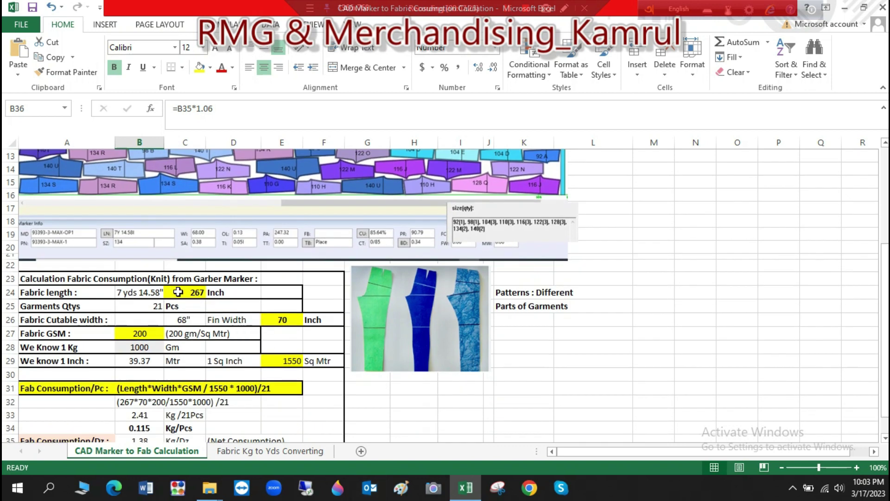
scroll(253, 399, "up", 2)
scroll(254, 399, "up", 2)
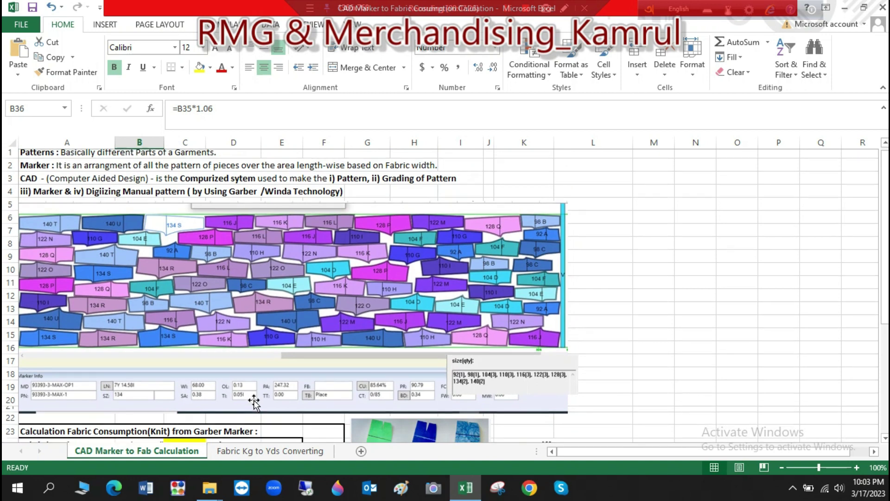